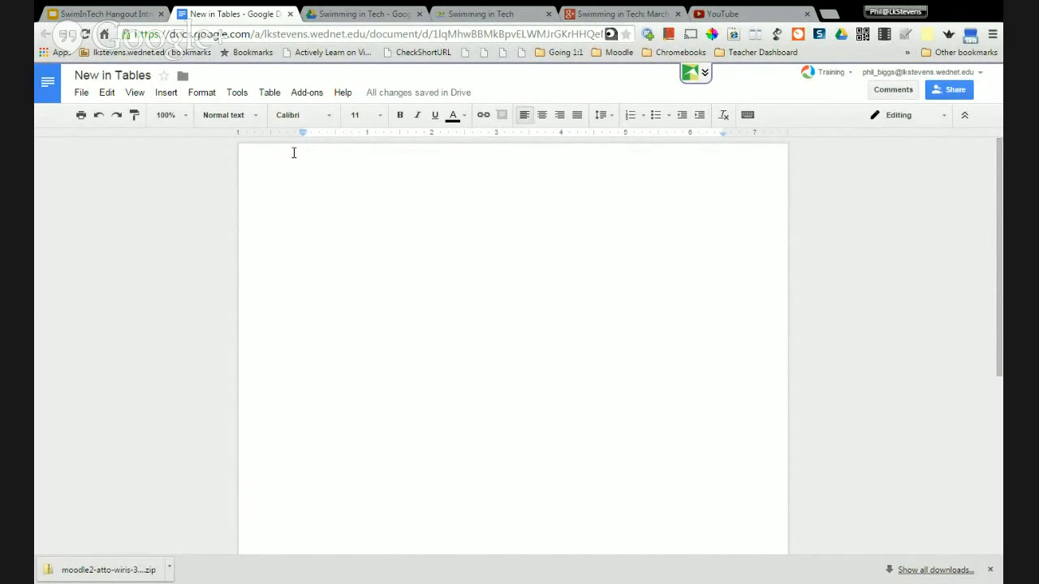
Step: Insert a table with four columns and five rows into the blank document
click(167, 94)
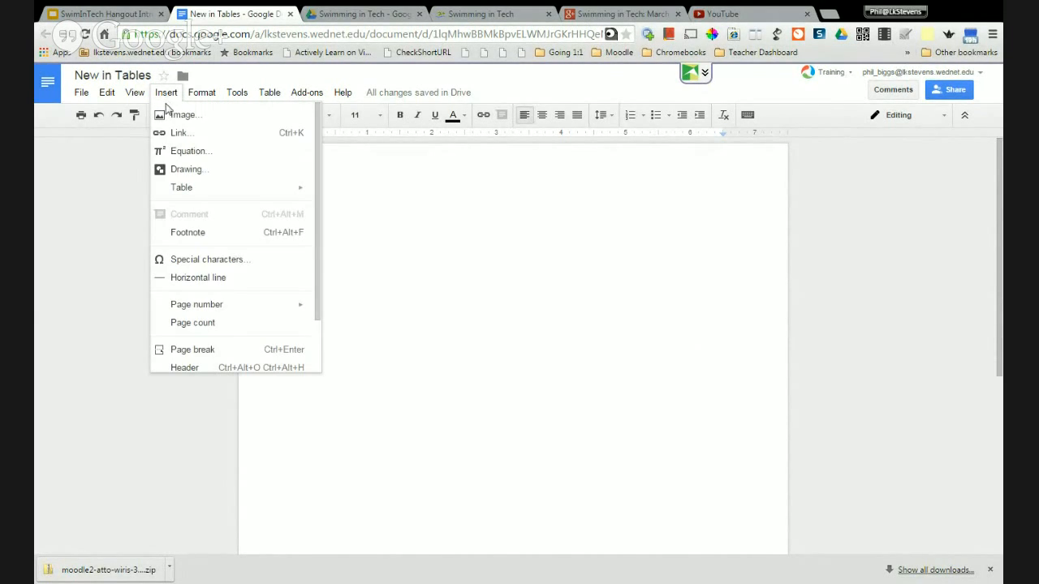
mouse_move(170, 187)
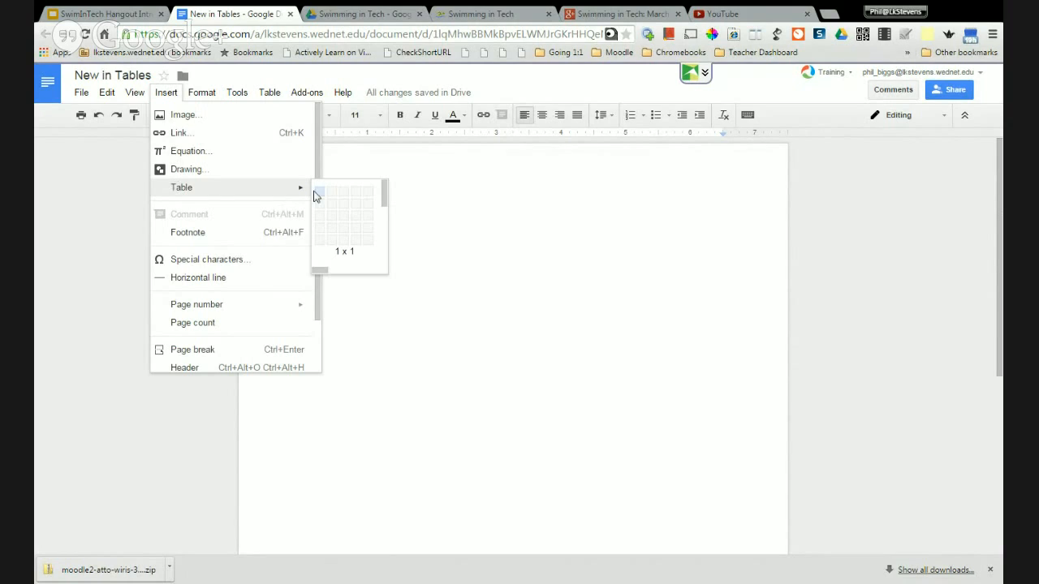
click(361, 248)
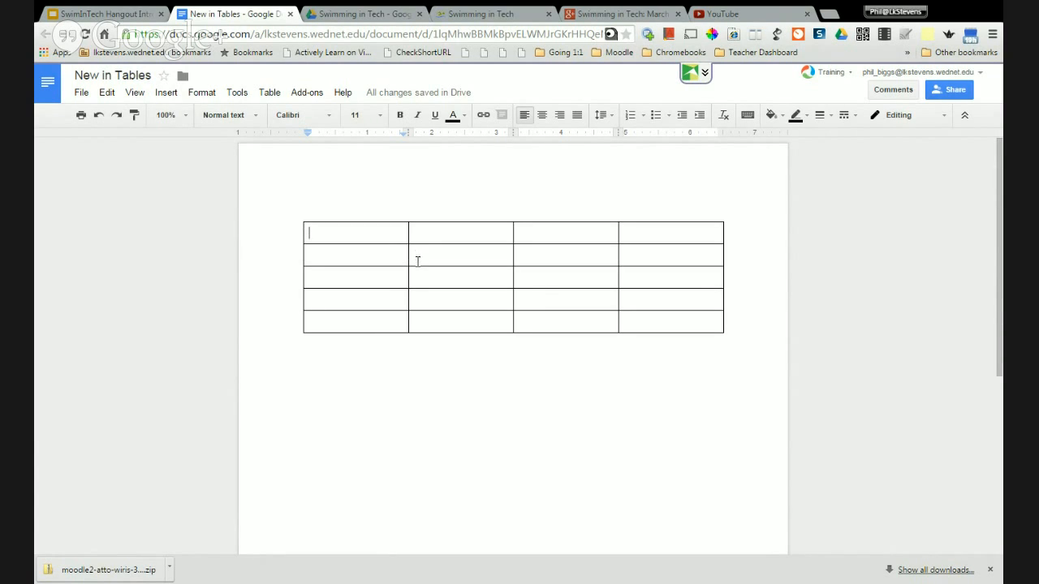
Step: Examine the table properties, including the table alignment choices, and close them without changing anything
right_click(373, 254)
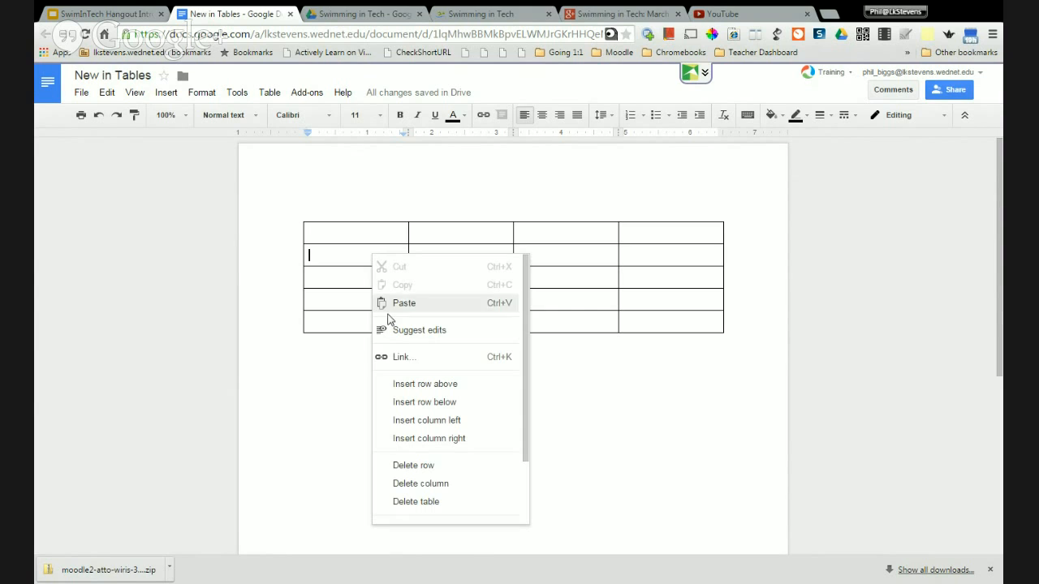
scroll(446, 396, down, 3)
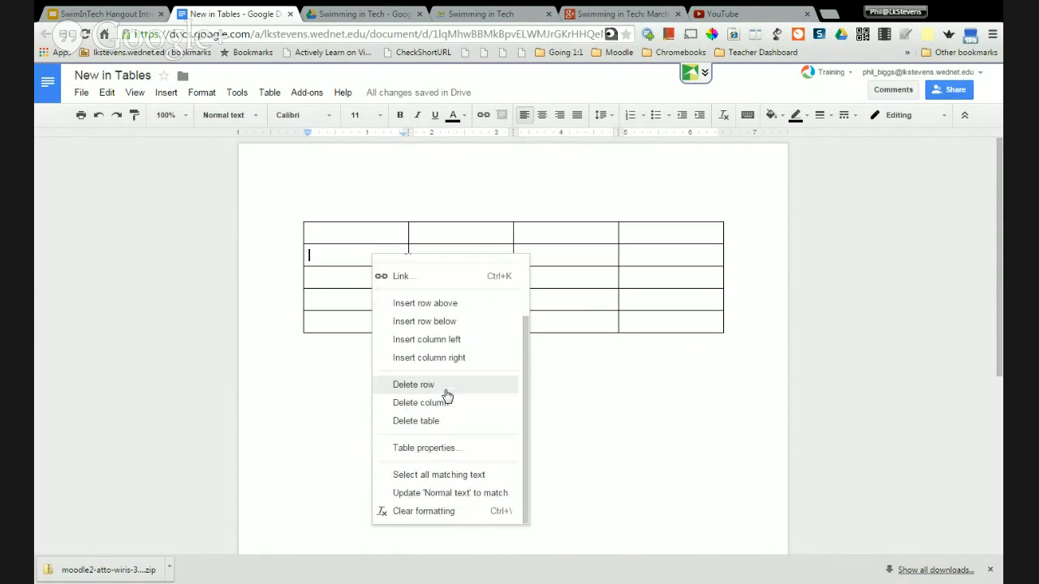
click(444, 449)
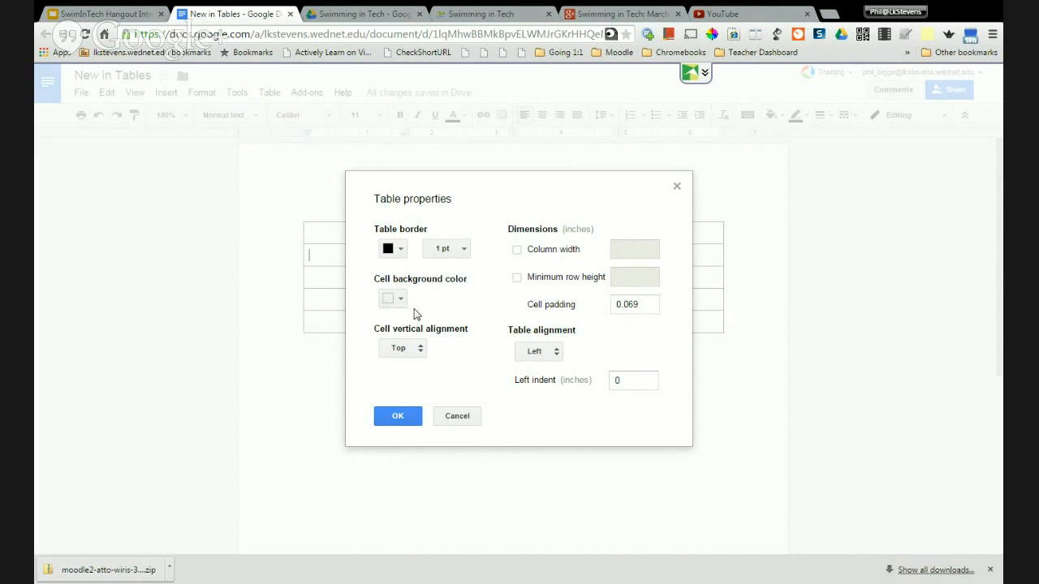
click(557, 350)
click(556, 355)
click(678, 188)
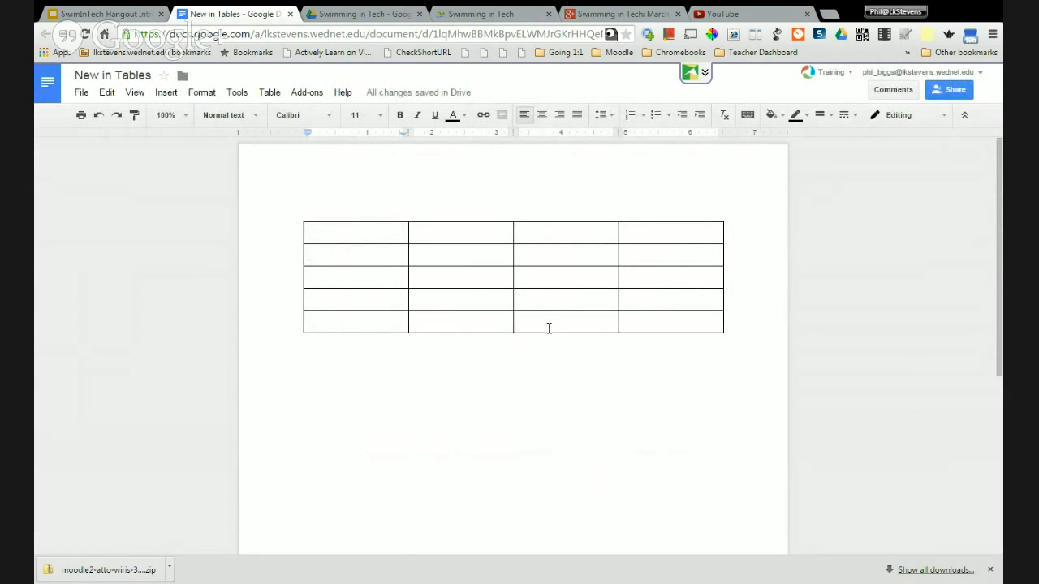
click(421, 415)
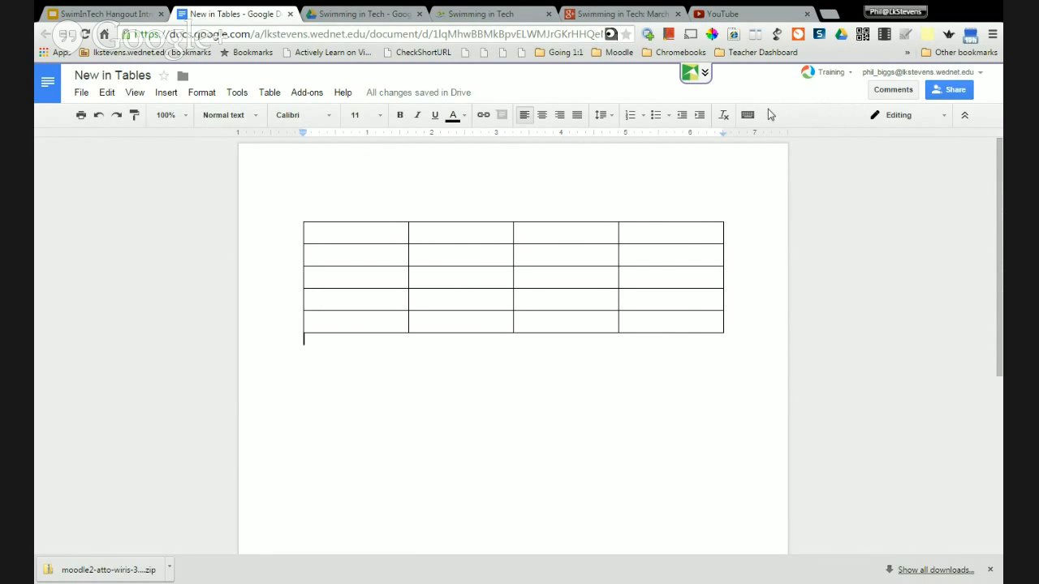
Step: Fill the table's first cell with yellow and the last cell of the third row with red
click(359, 237)
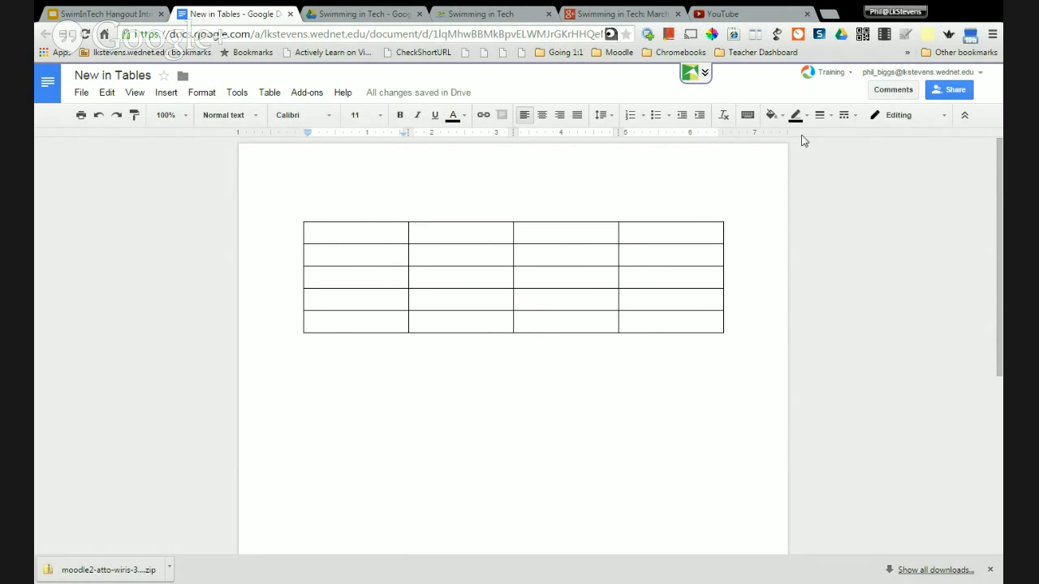
click(771, 116)
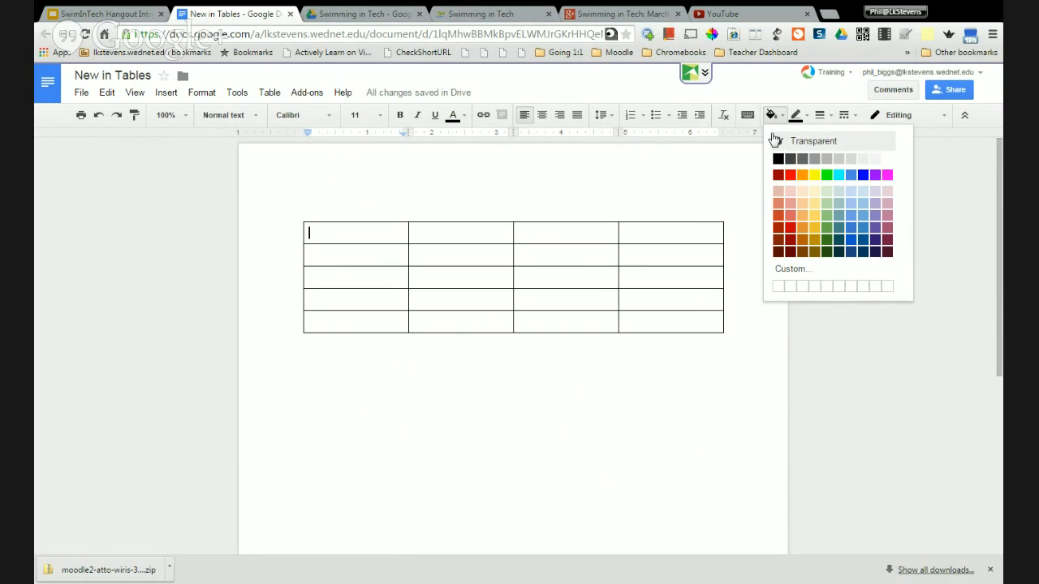
click(813, 173)
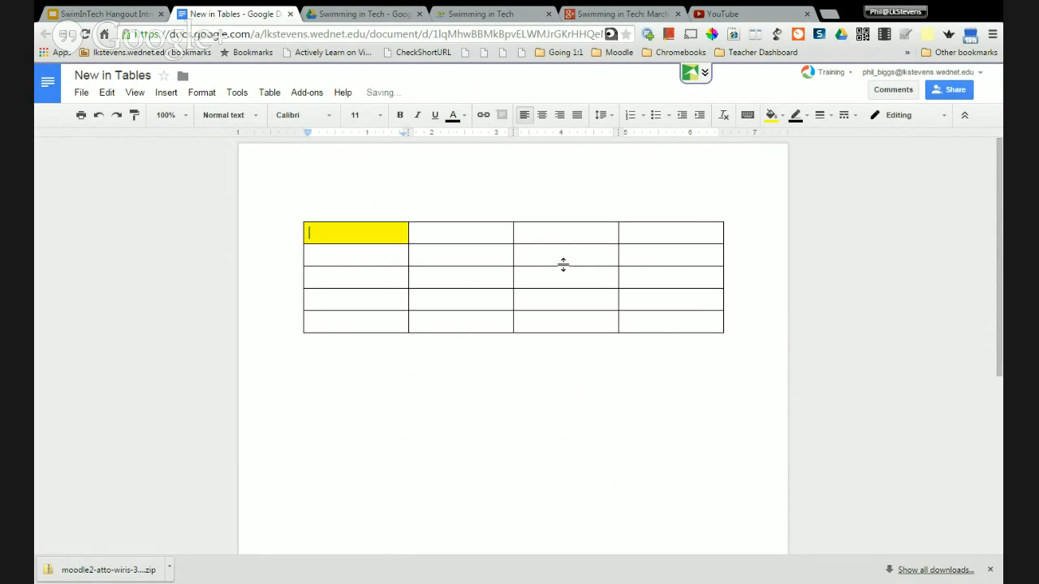
drag(621, 271, 641, 280)
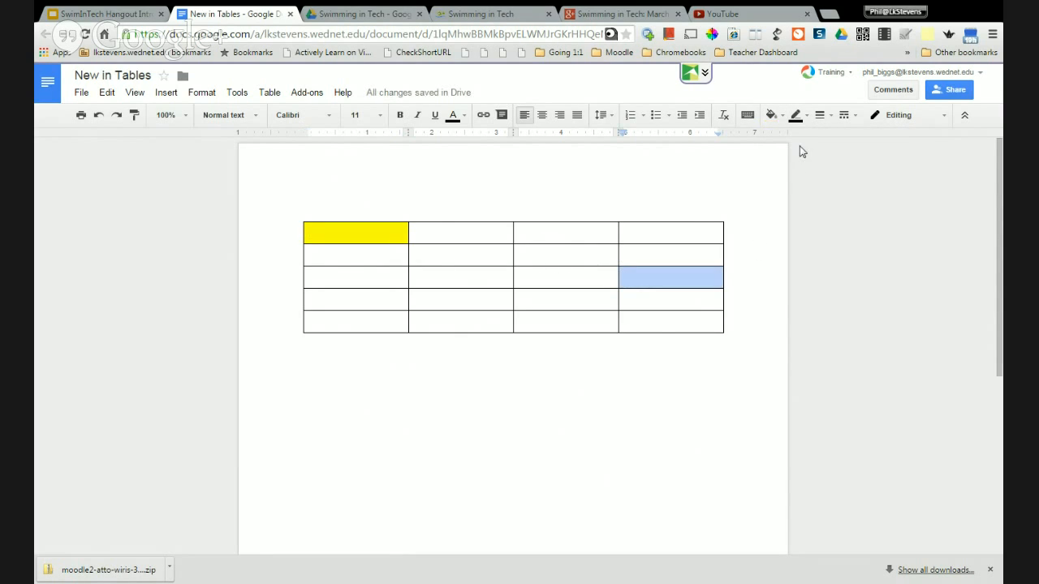
click(771, 114)
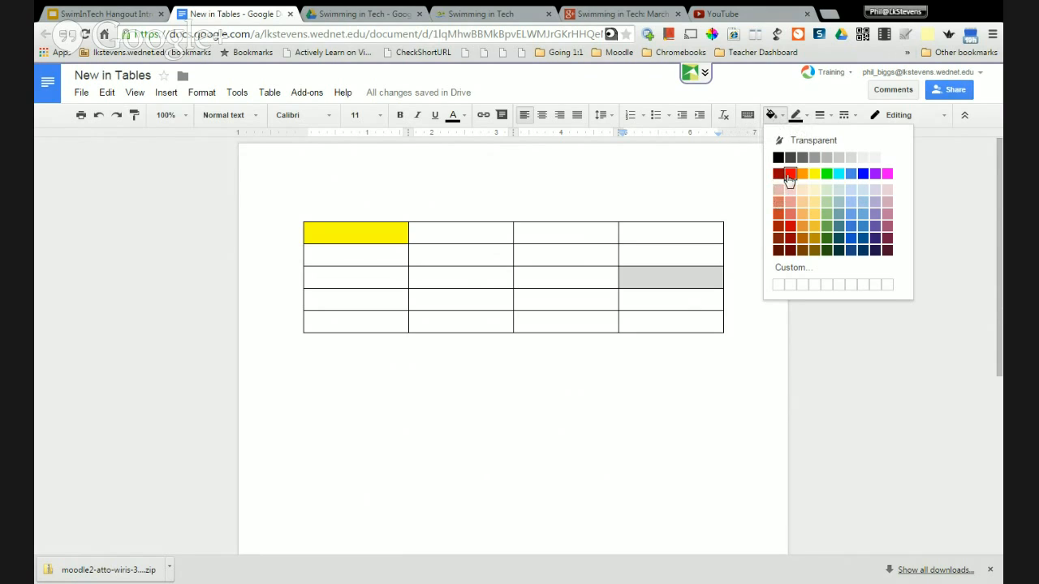
click(791, 173)
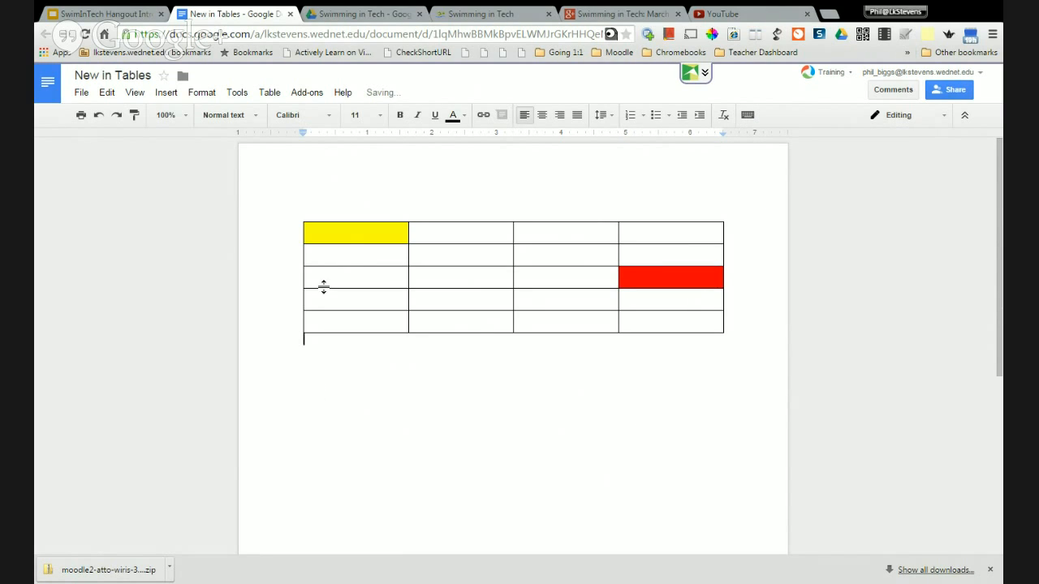
Step: Give the yellow cell a blue border with a width of 3 pt
click(355, 235)
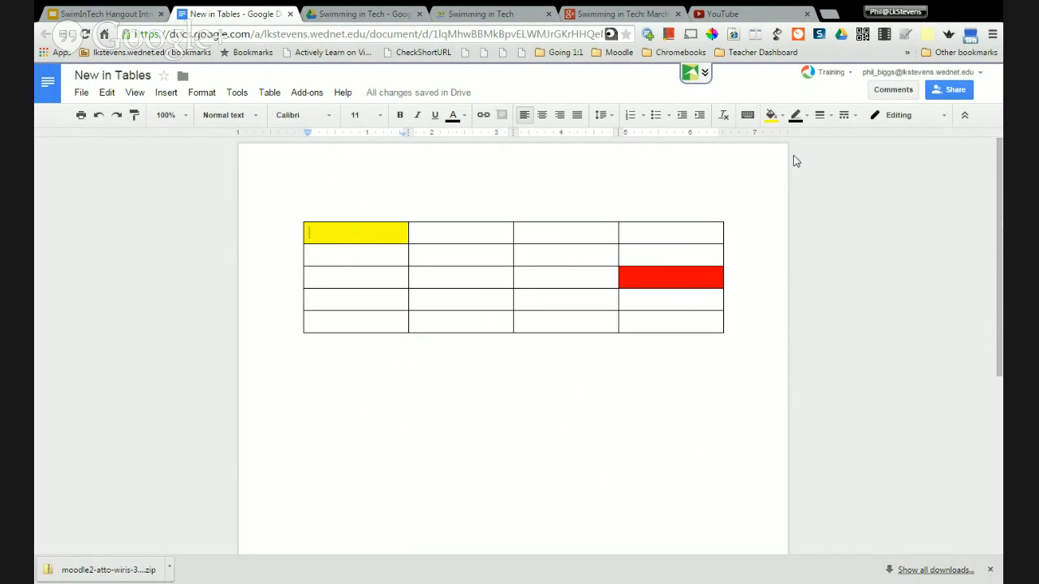
click(806, 118)
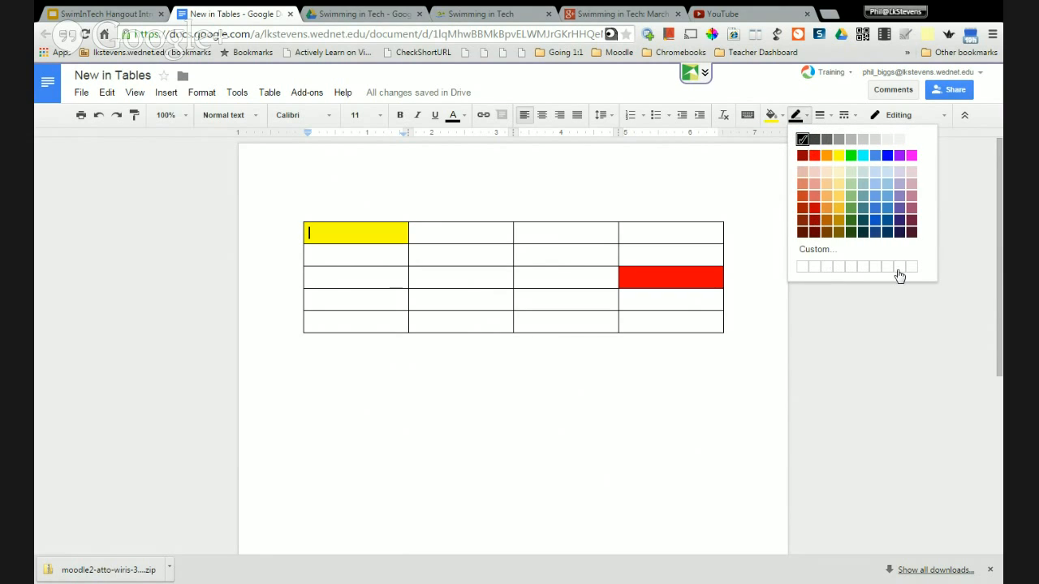
click(889, 158)
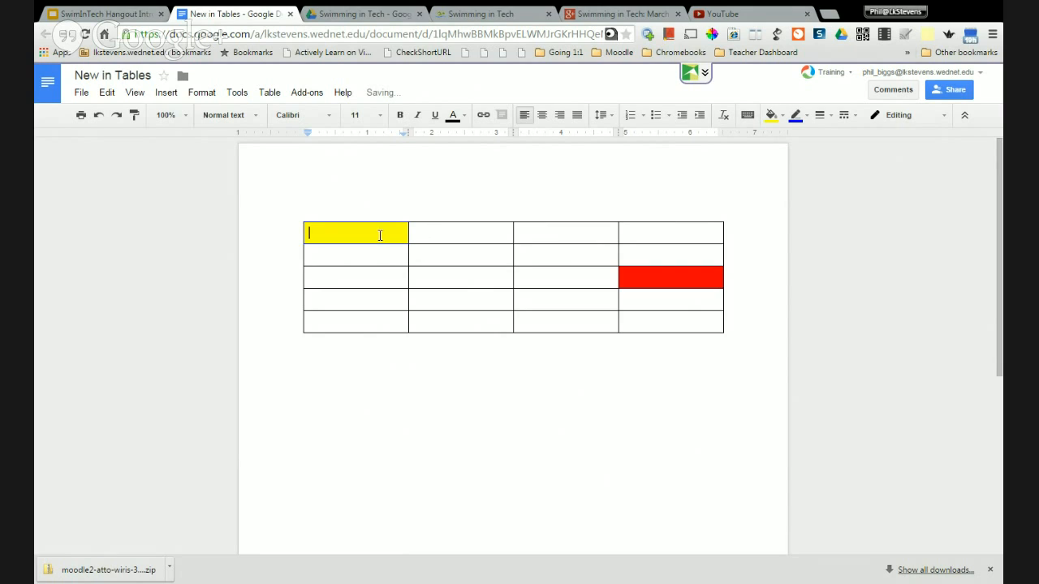
click(828, 118)
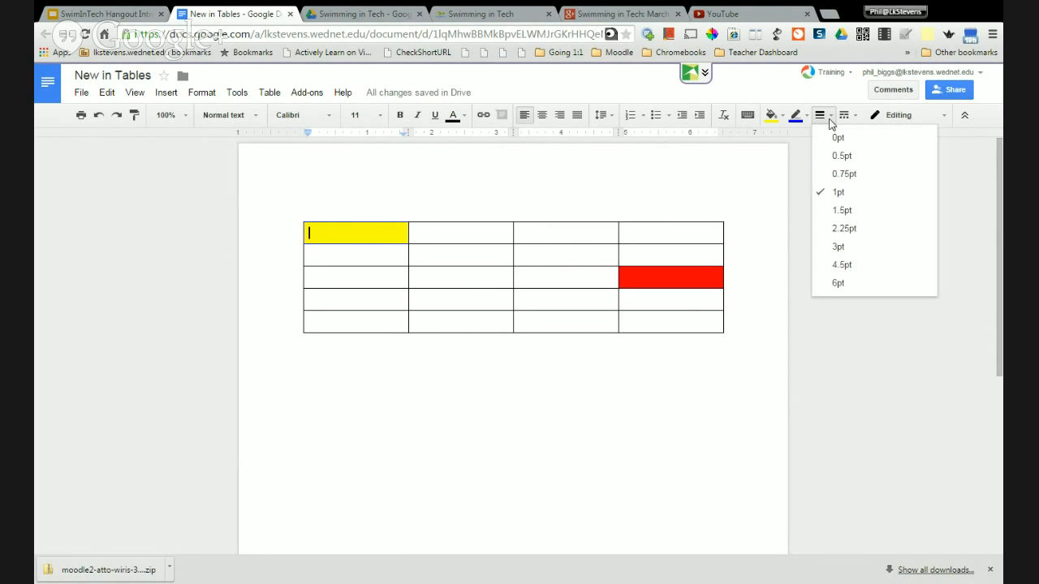
click(837, 248)
click(321, 371)
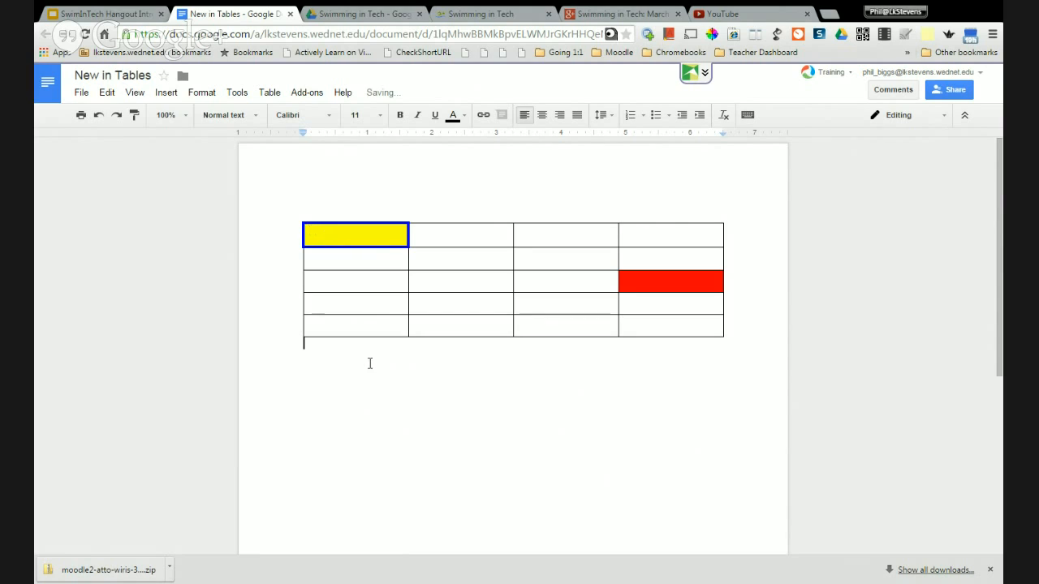
Step: Give the red cell a dotted border with a width of 2.25 pt
click(462, 259)
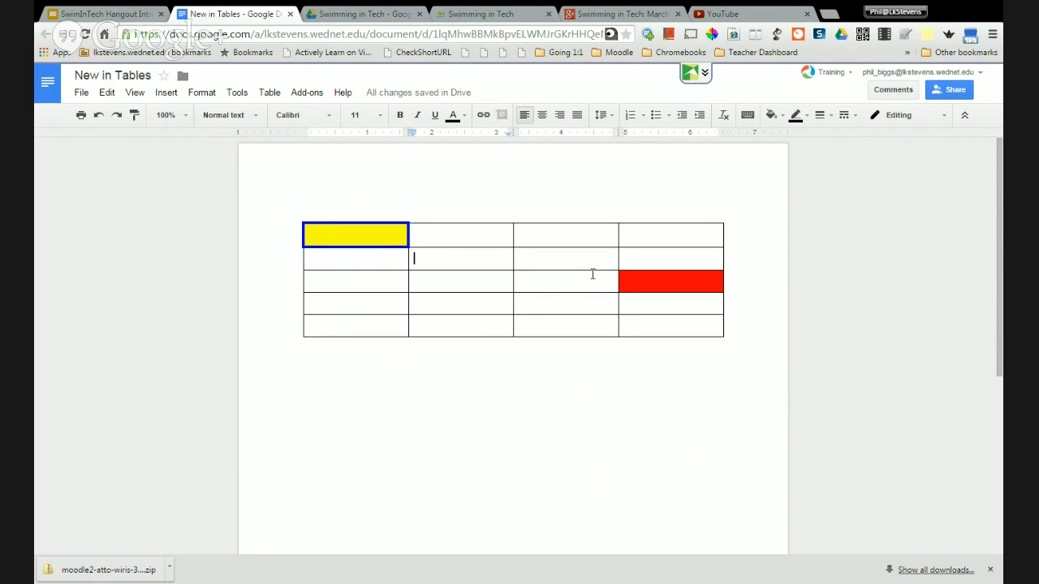
click(661, 276)
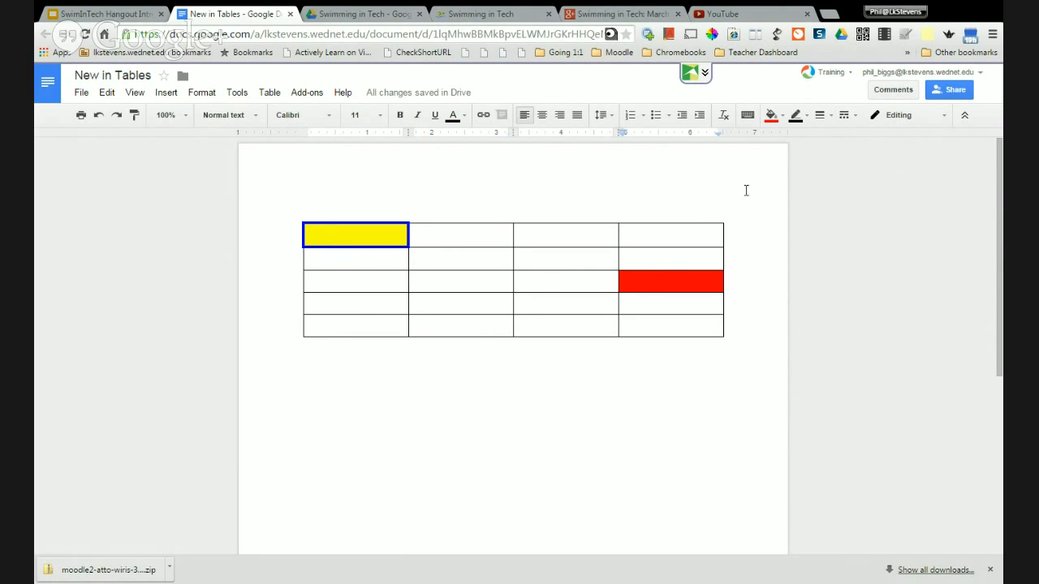
click(845, 114)
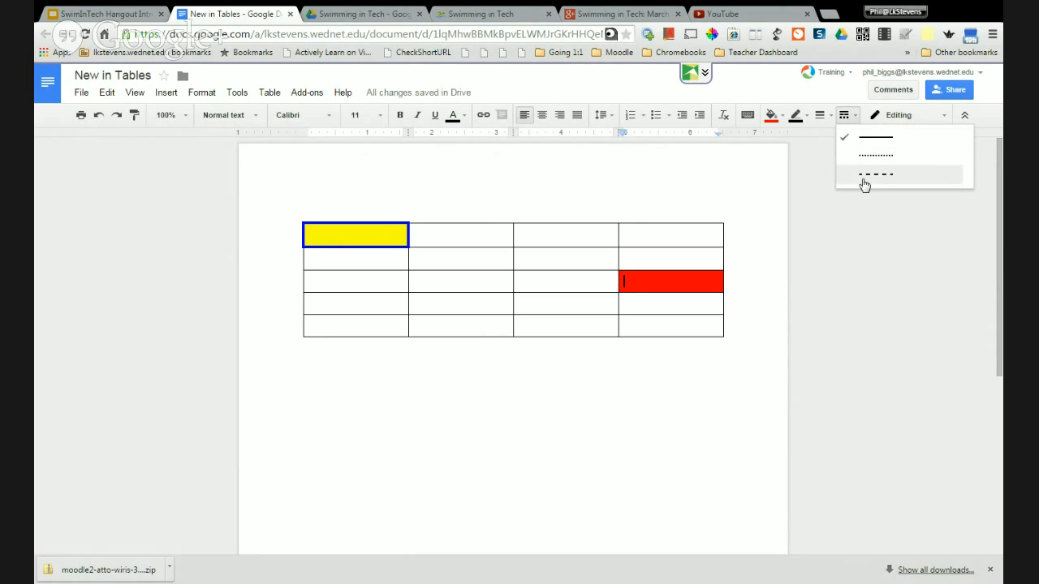
click(863, 156)
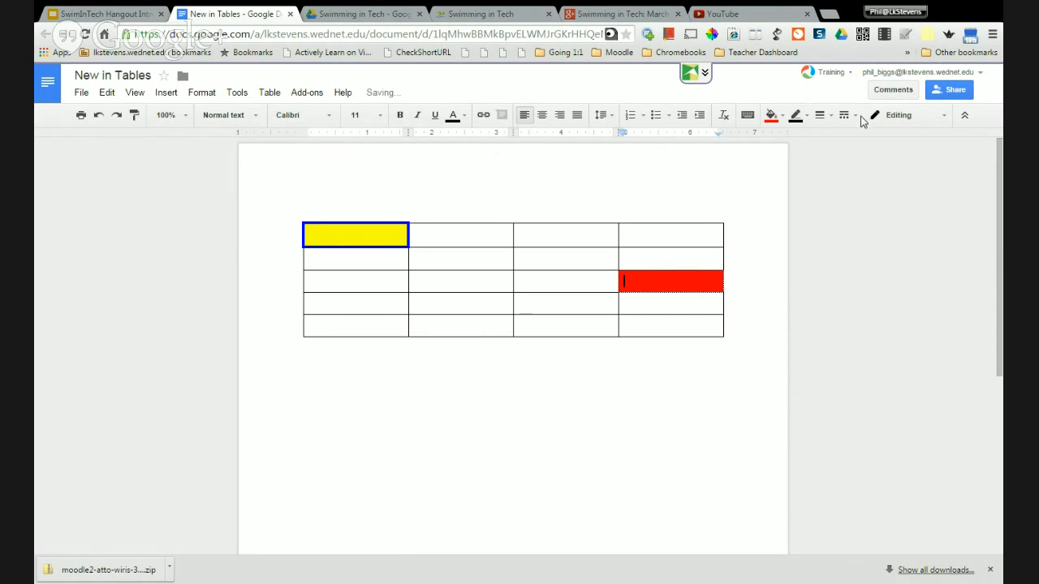
click(821, 116)
click(834, 221)
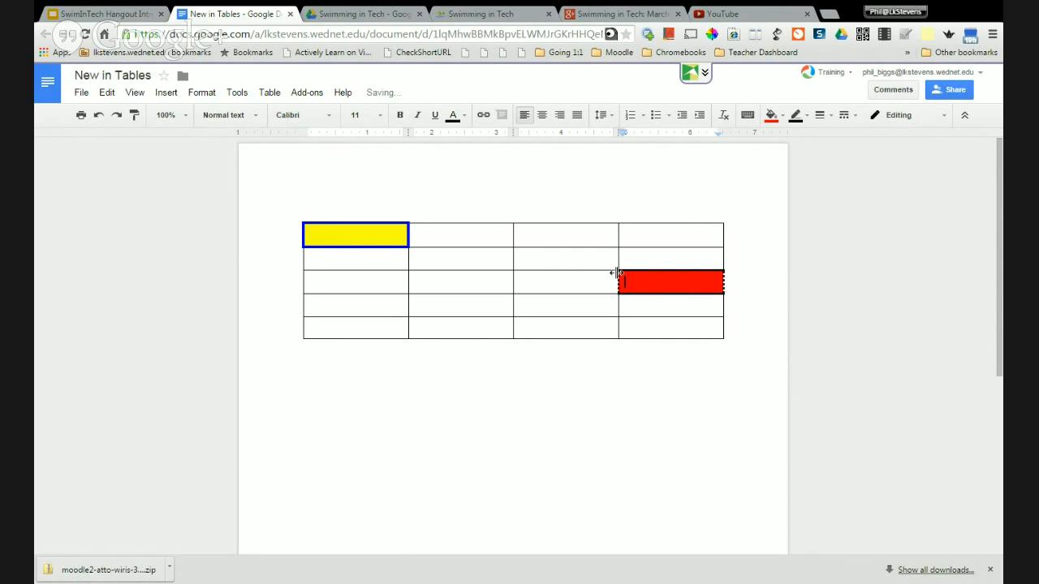
click(650, 323)
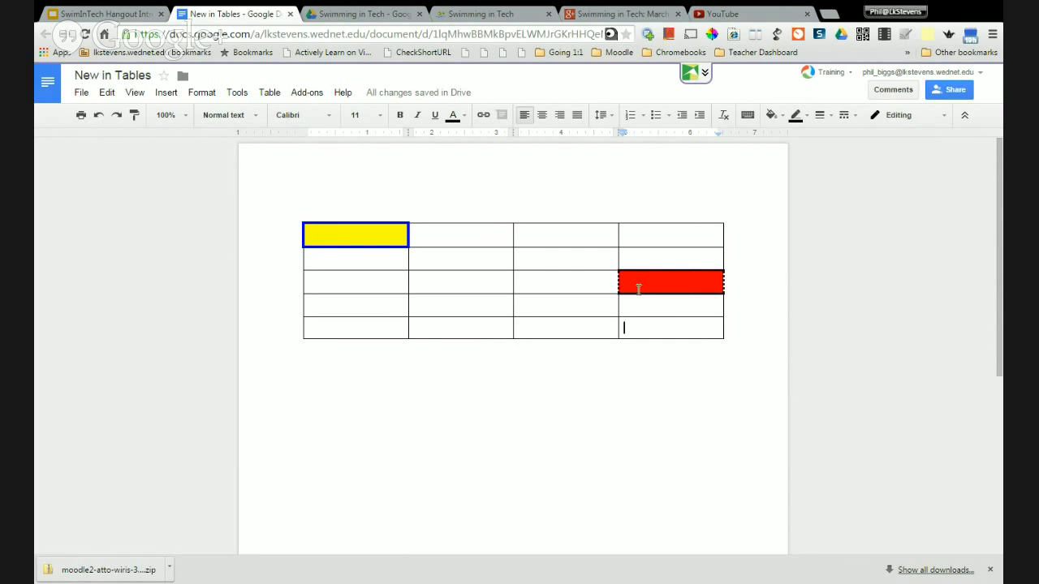
drag(623, 278, 665, 276)
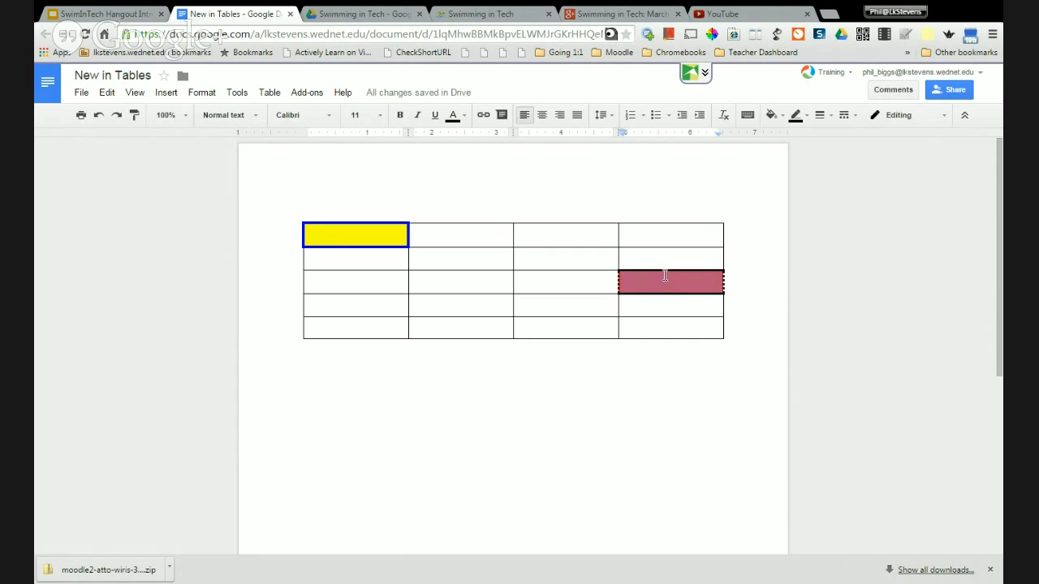
click(846, 114)
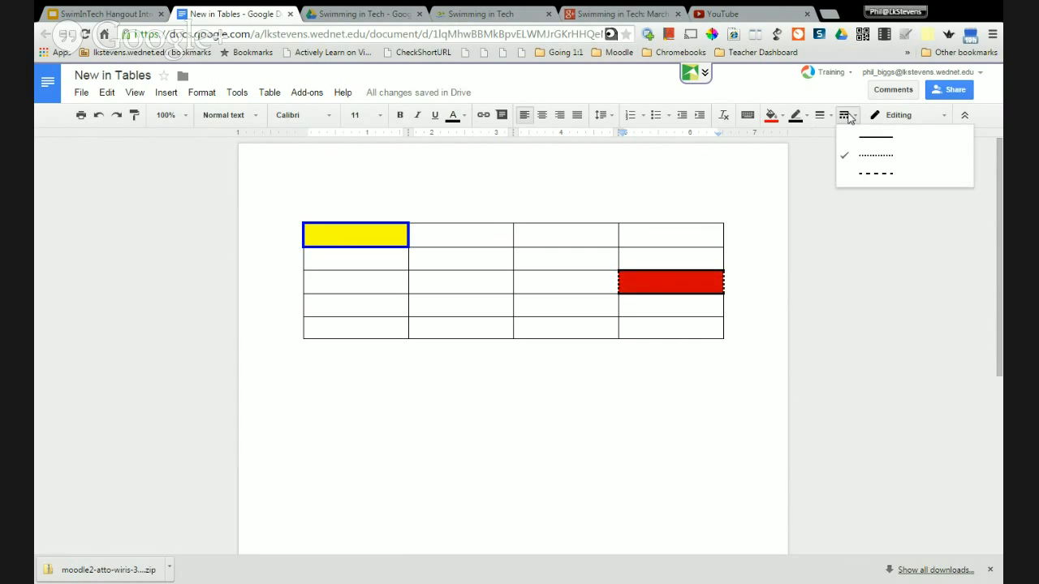
click(849, 155)
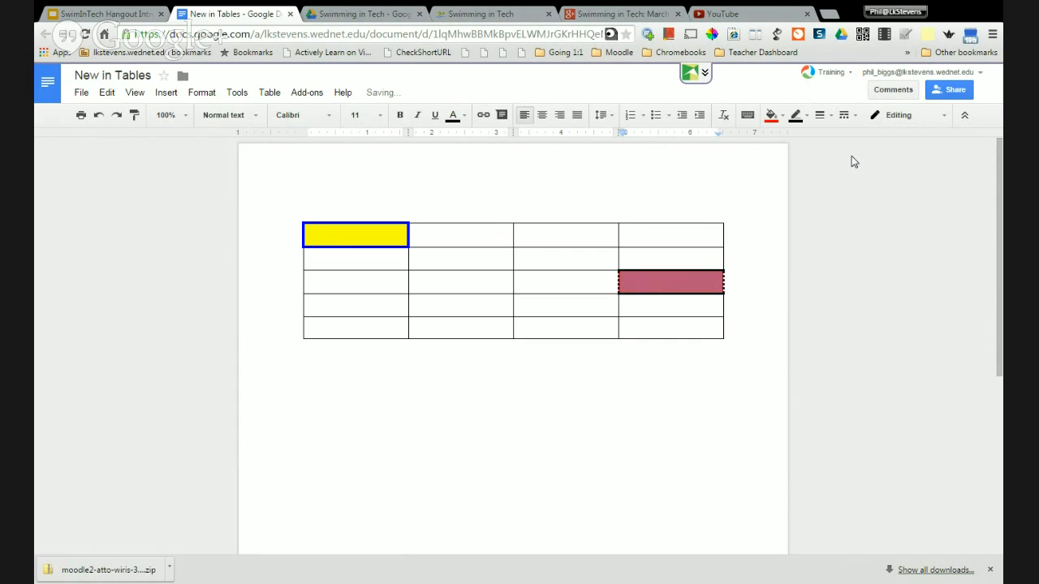
click(759, 286)
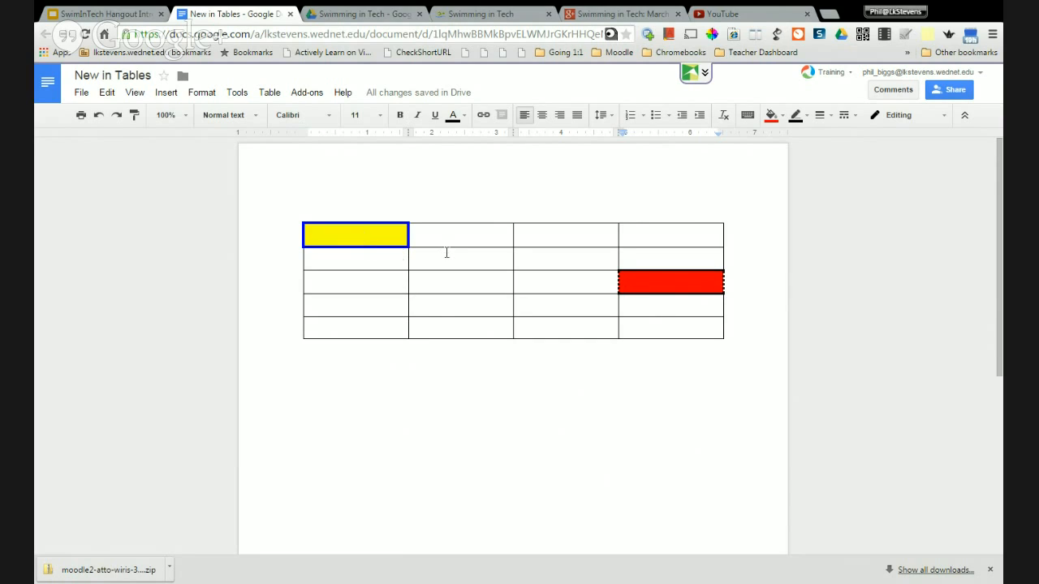
Step: Merge the first three cells of the table's second column into one cell
drag(450, 240, 453, 279)
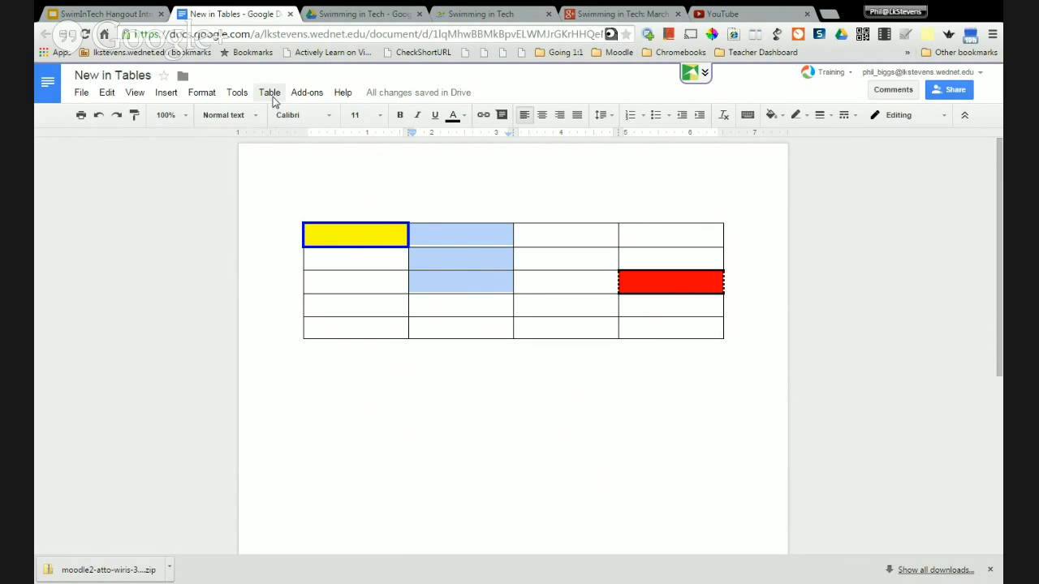
right_click(446, 241)
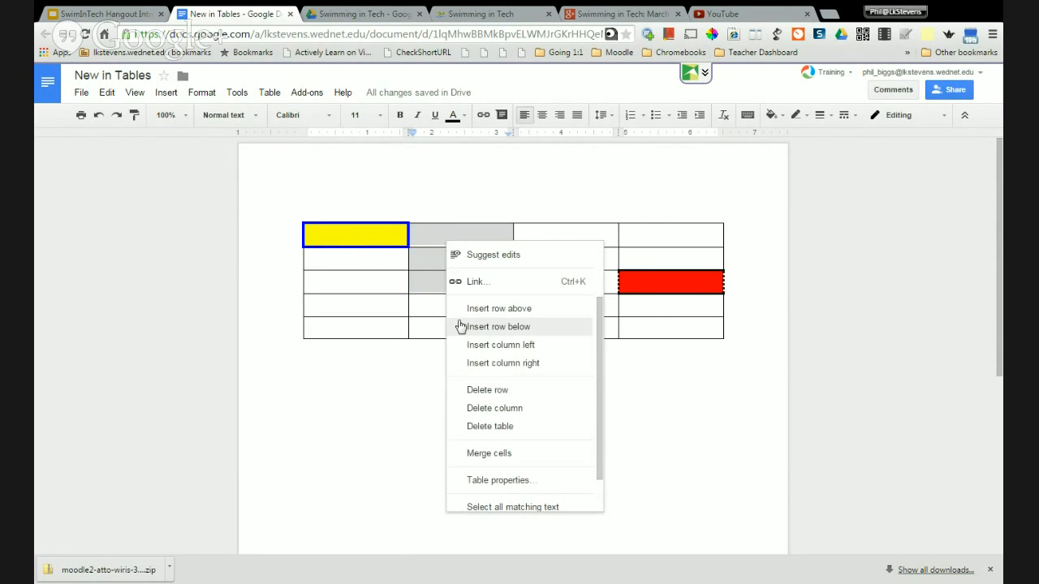
click(512, 454)
click(514, 455)
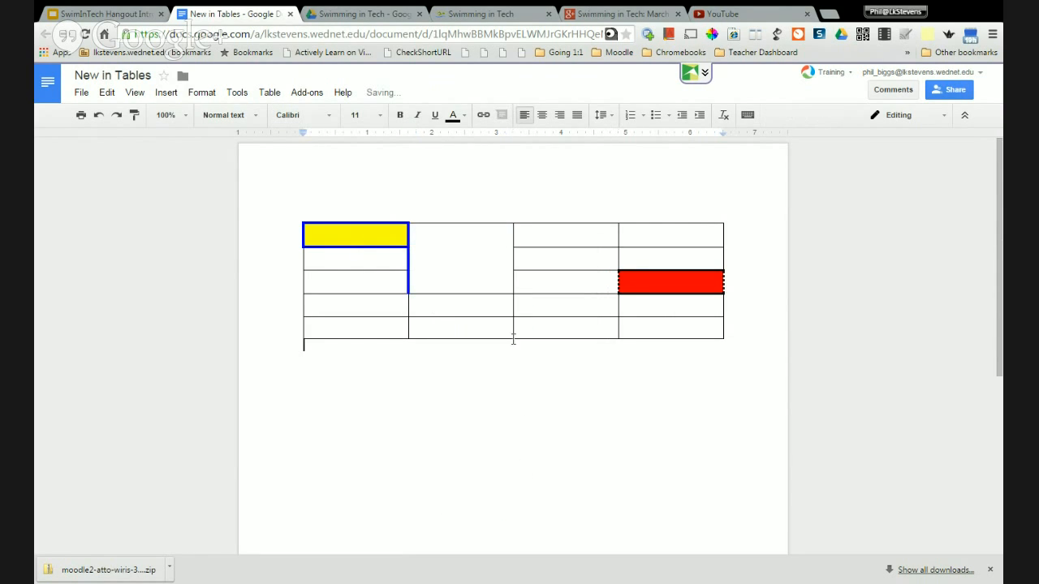
Step: Merge the last three cells of the table's third column into one cell
drag(542, 286, 544, 327)
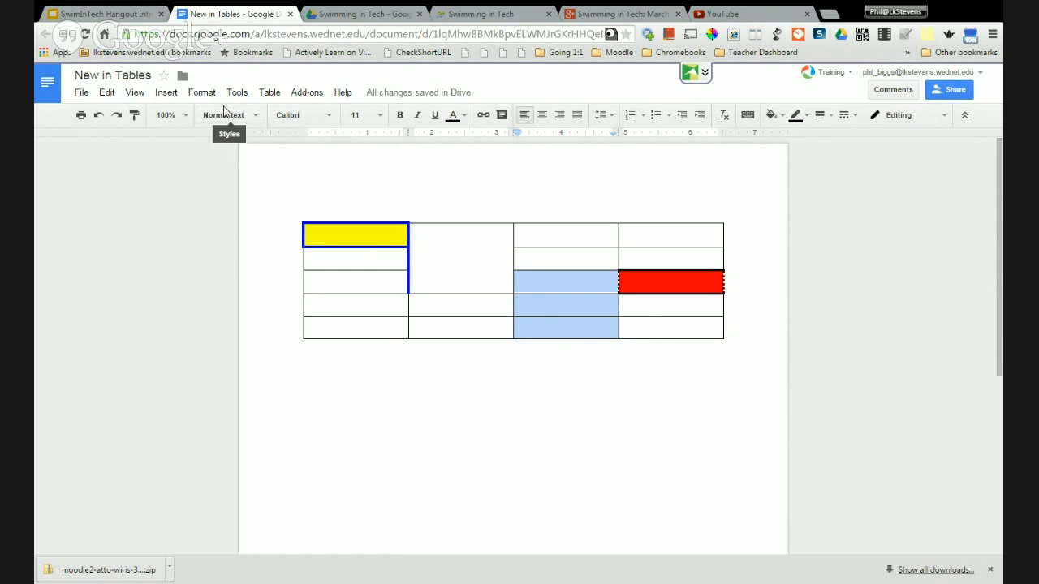
click(269, 92)
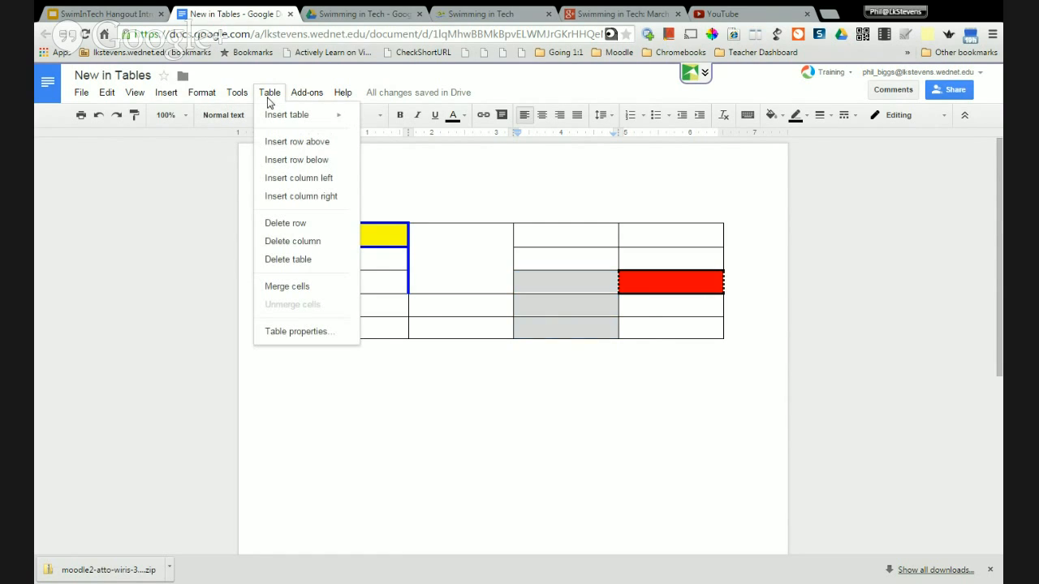
click(286, 289)
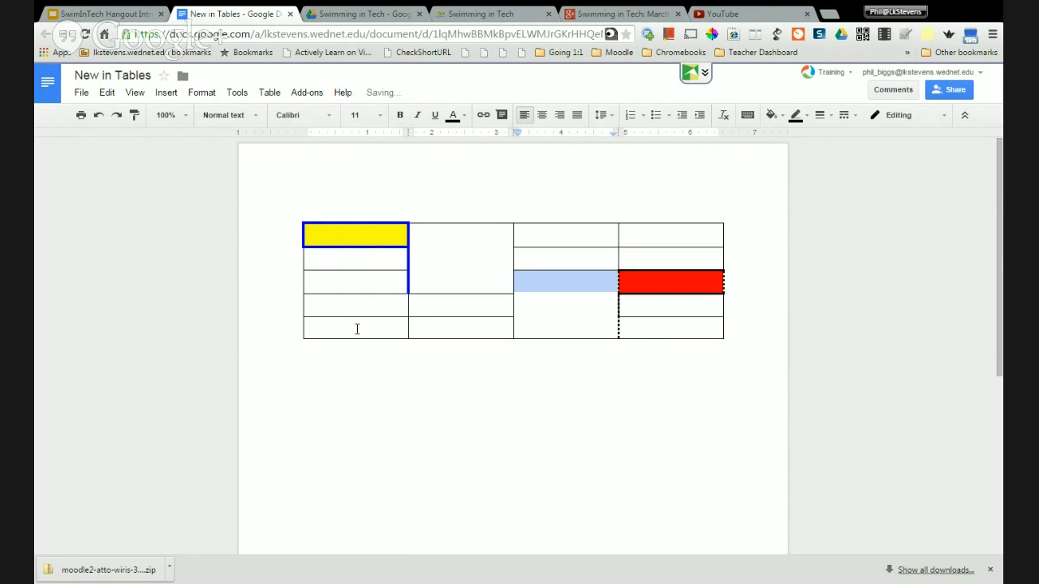
Step: Merge the first two cells of the table's bottom row into one cell
drag(341, 331, 427, 333)
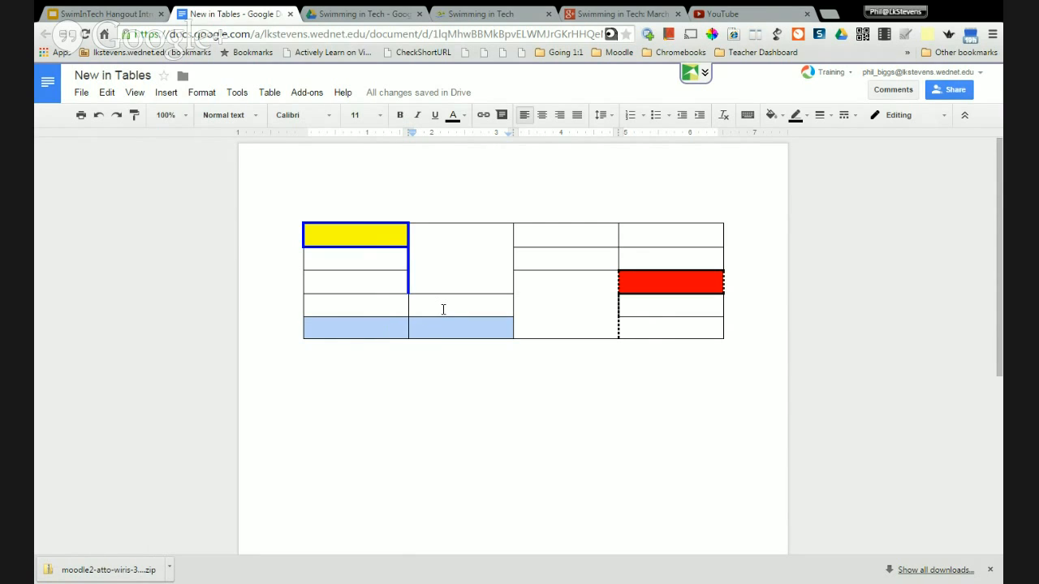
shift+click(438, 311)
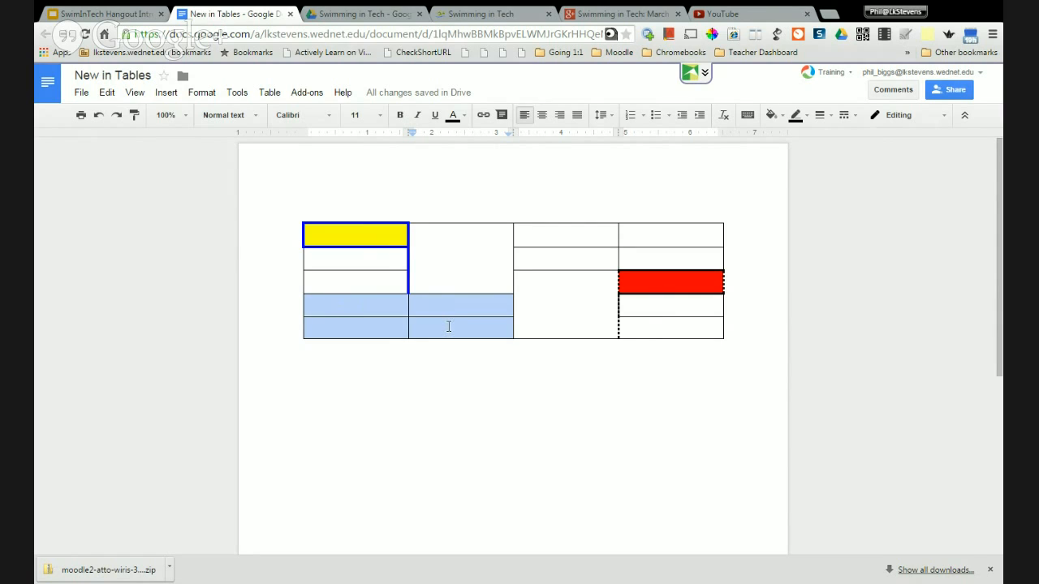
shift+click(448, 327)
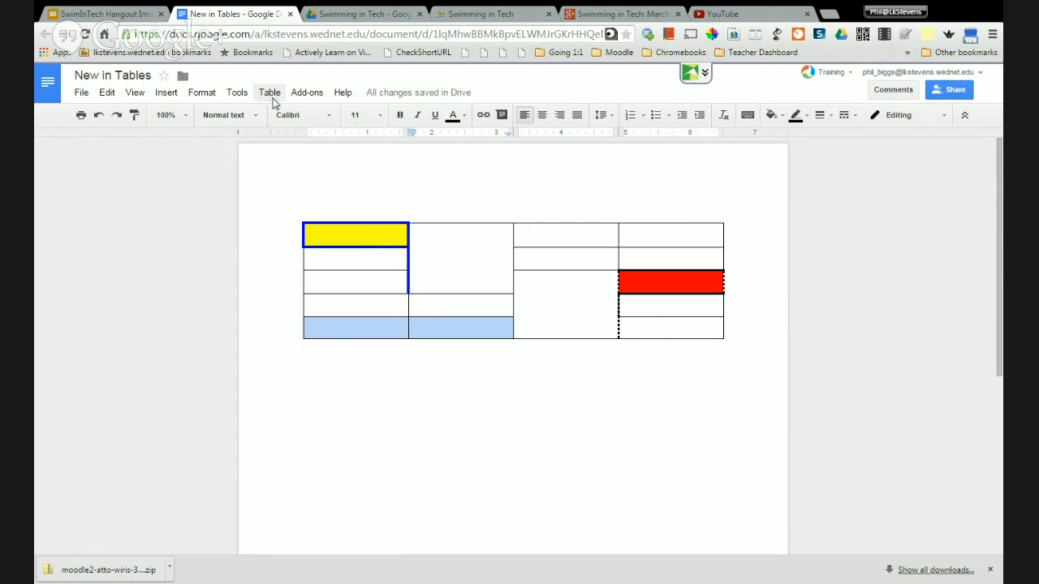
right_click(375, 333)
click(417, 275)
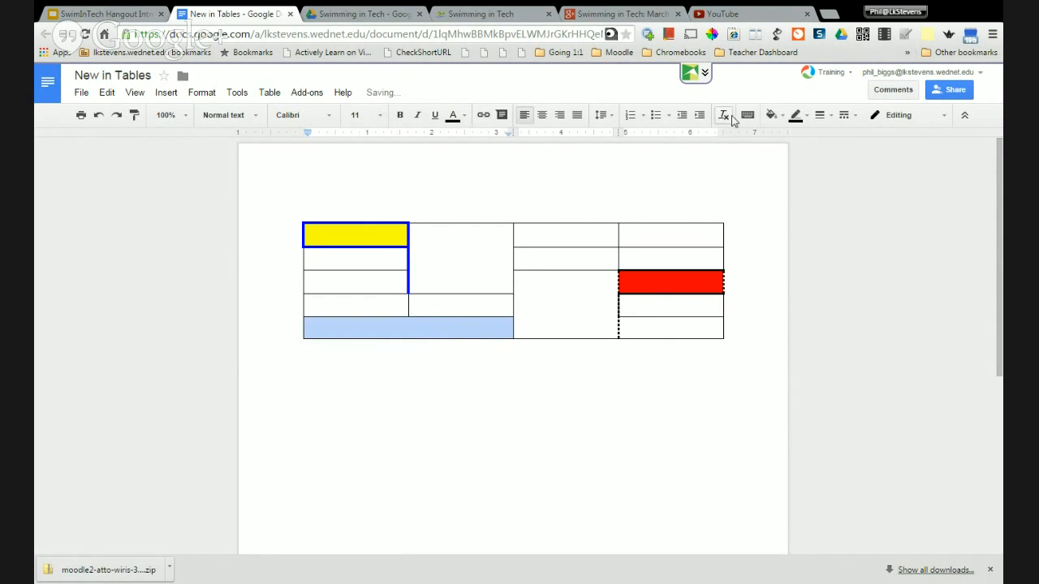
Step: Fill the merged bottom-row cell with pale red and the merged third-column cell with dark orange
click(771, 114)
click(778, 190)
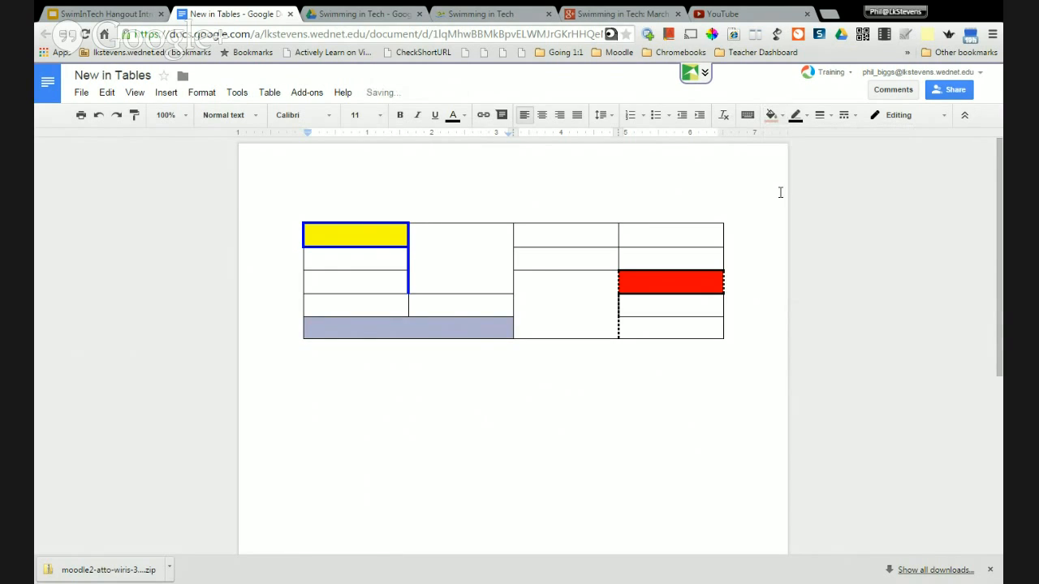
click(563, 278)
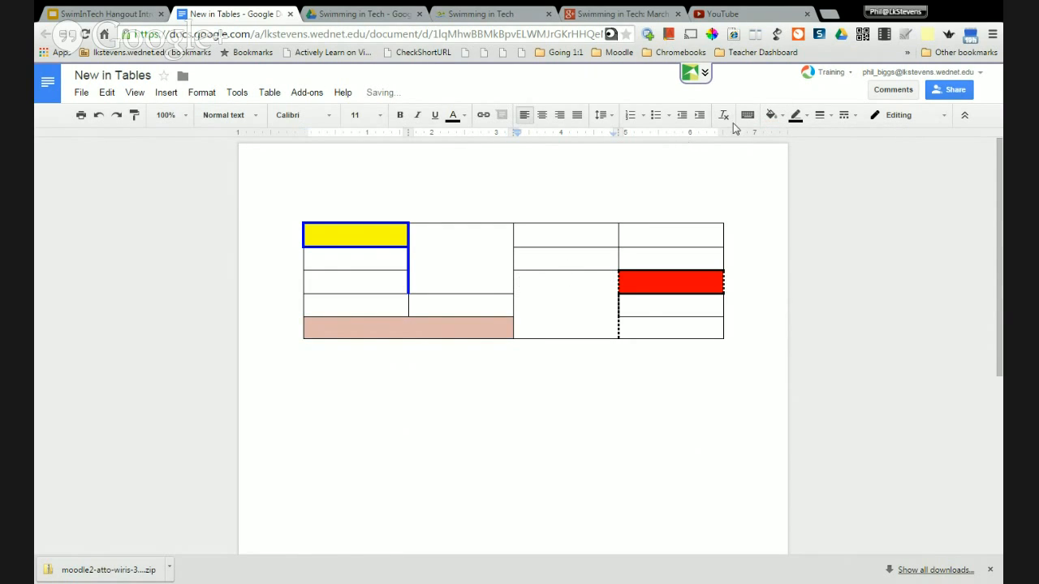
click(771, 115)
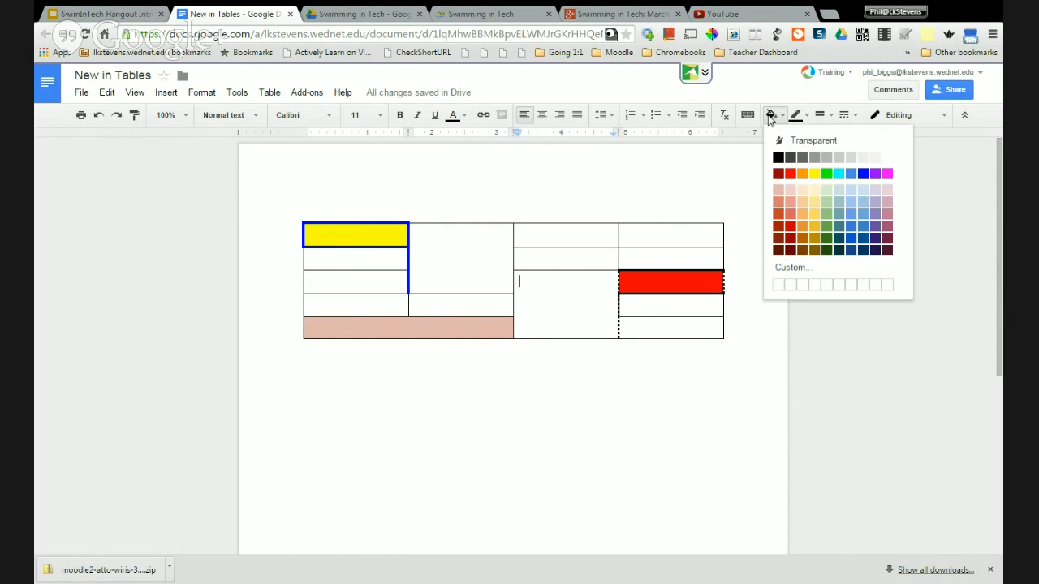
click(804, 228)
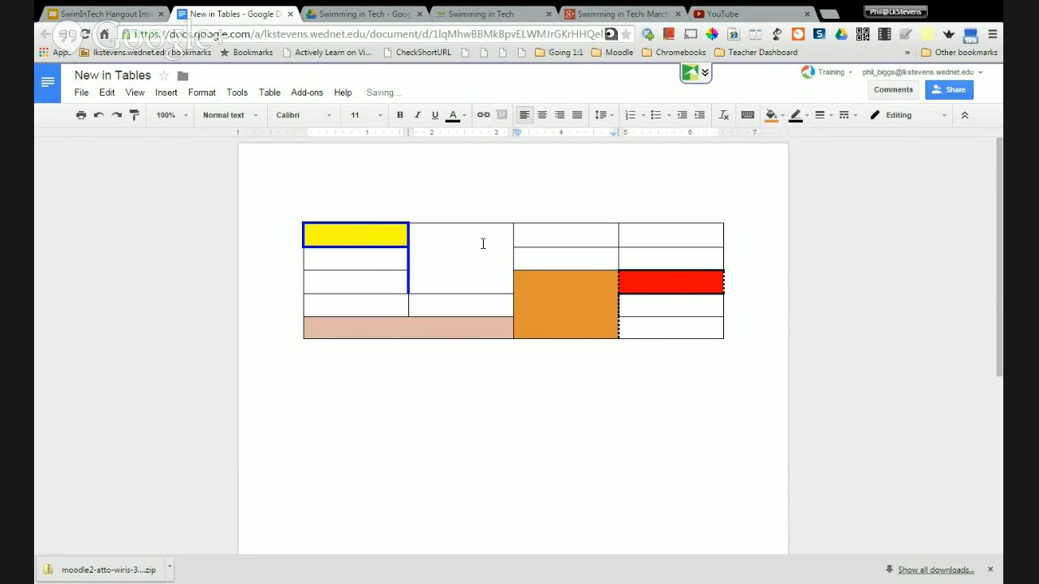
Step: Fill the merged cell at the top of the table's second column with dark green
drag(418, 244, 487, 233)
click(771, 114)
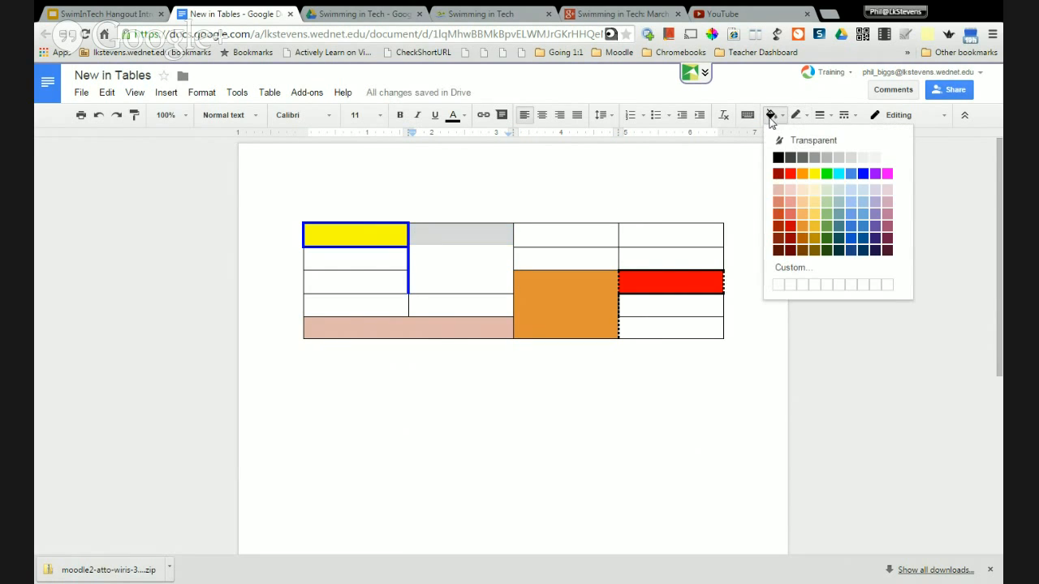
click(826, 238)
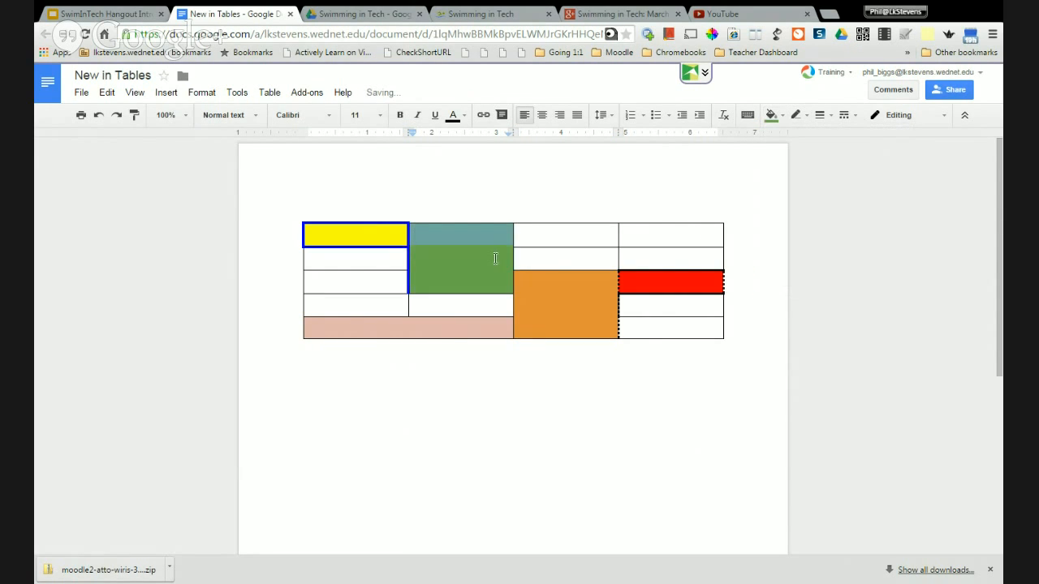
Step: Give the green merged cell a dark blue border with a width of 4.5 pt
click(466, 254)
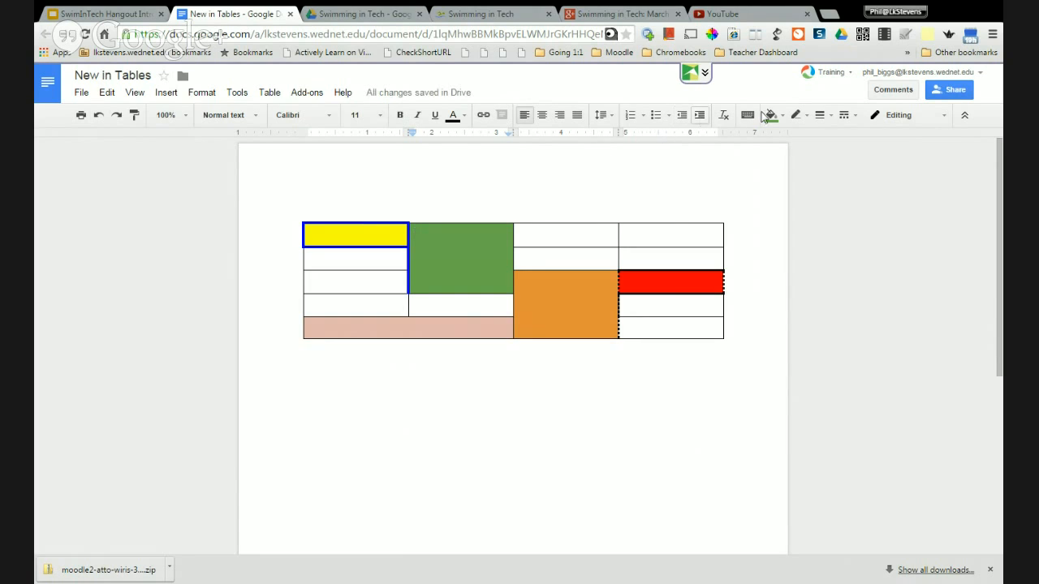
click(795, 115)
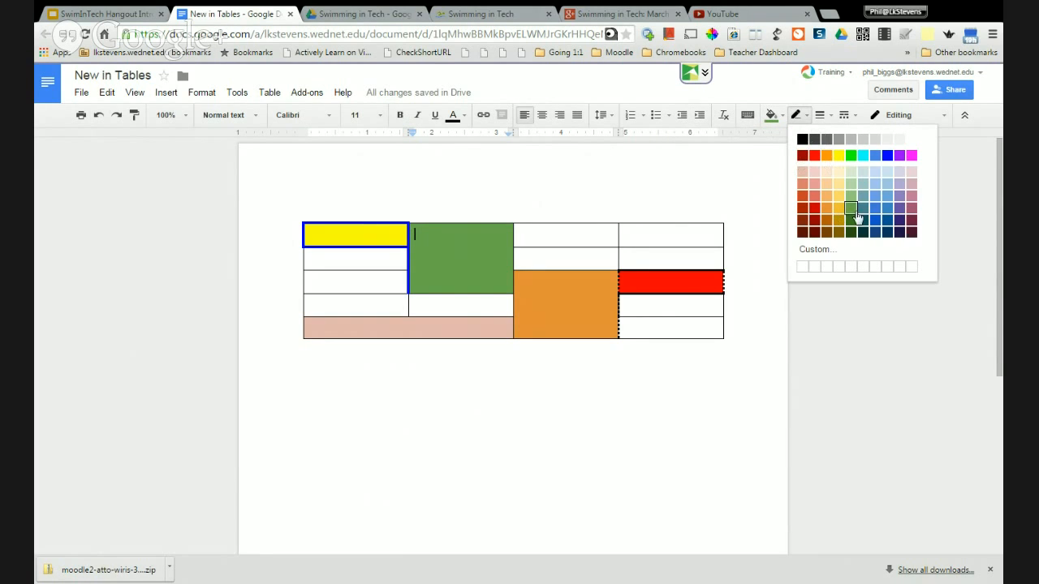
click(877, 224)
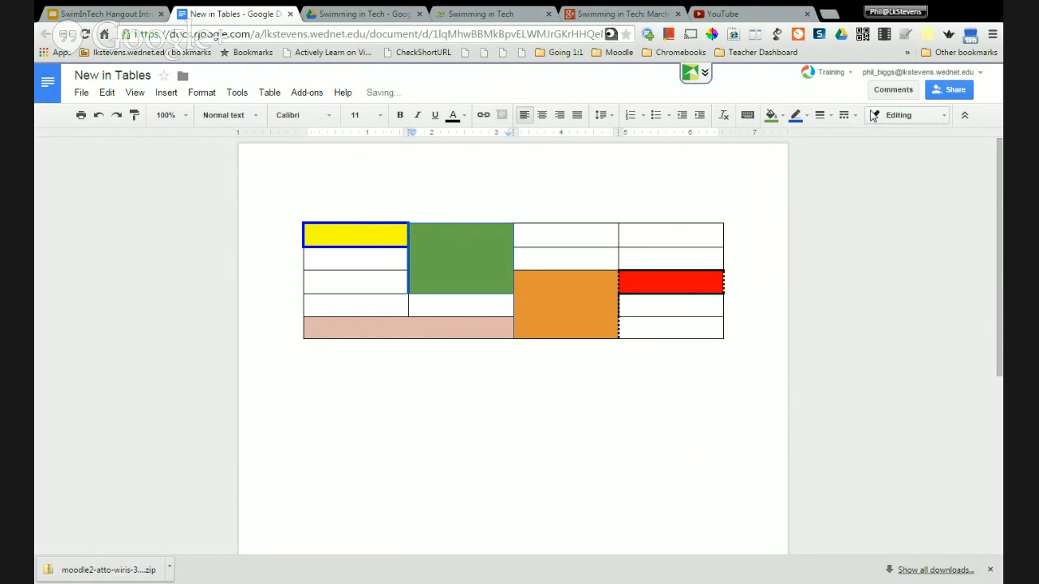
click(822, 118)
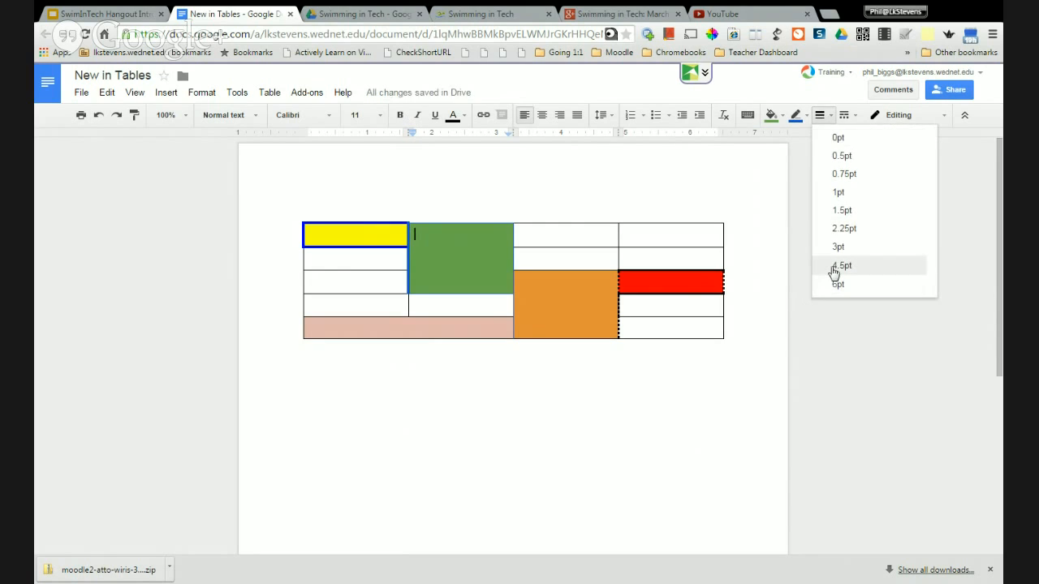
click(832, 268)
click(670, 411)
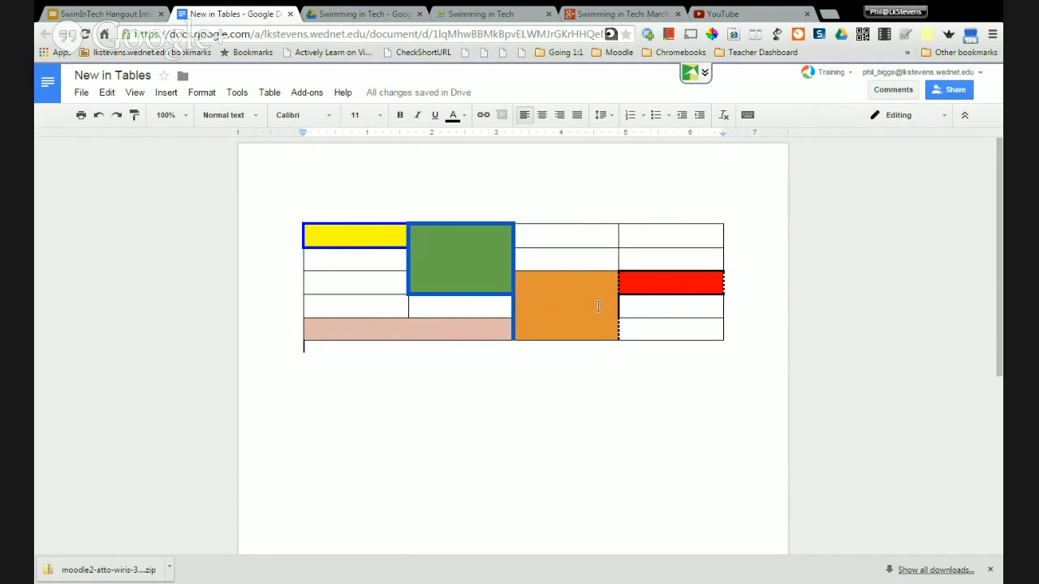
Step: Increase the heights of the table's last three rows, making the fifth row tallest, the fourth moderately tall and the third about twice its height
drag(580, 341, 581, 520)
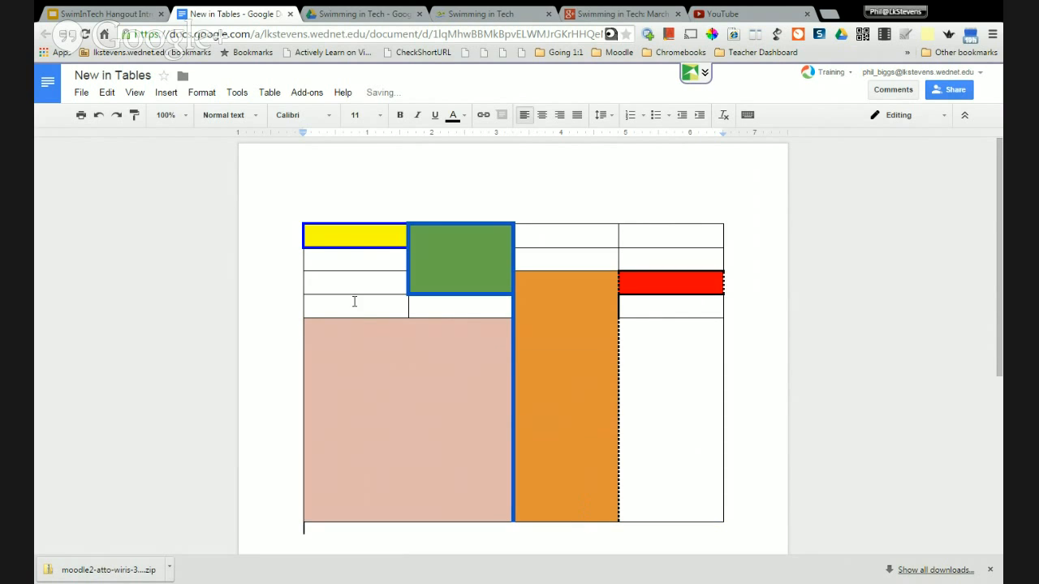
drag(352, 318, 360, 401)
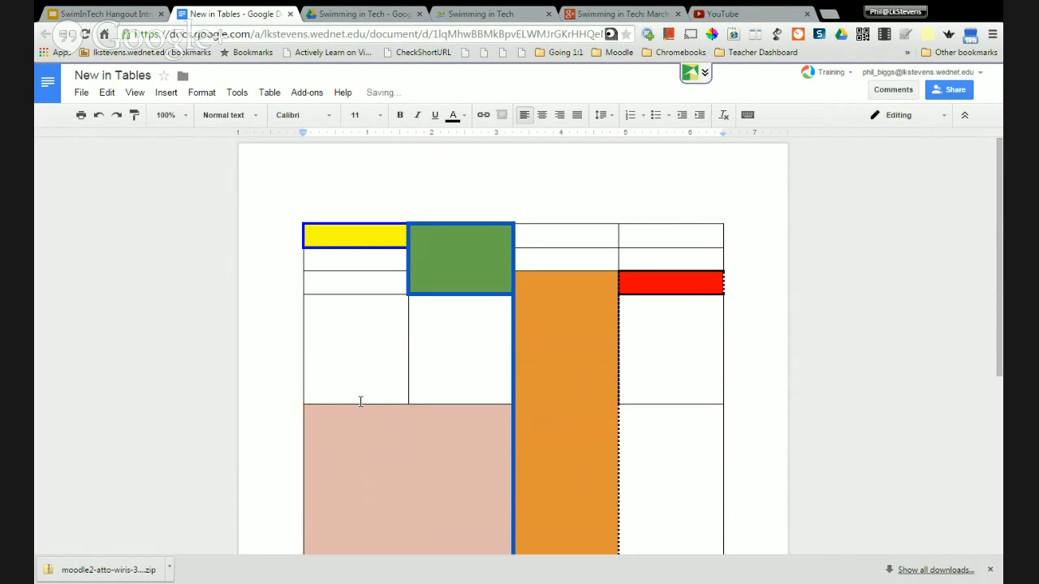
scroll(433, 385, down, 2)
scroll(434, 384, up, 1)
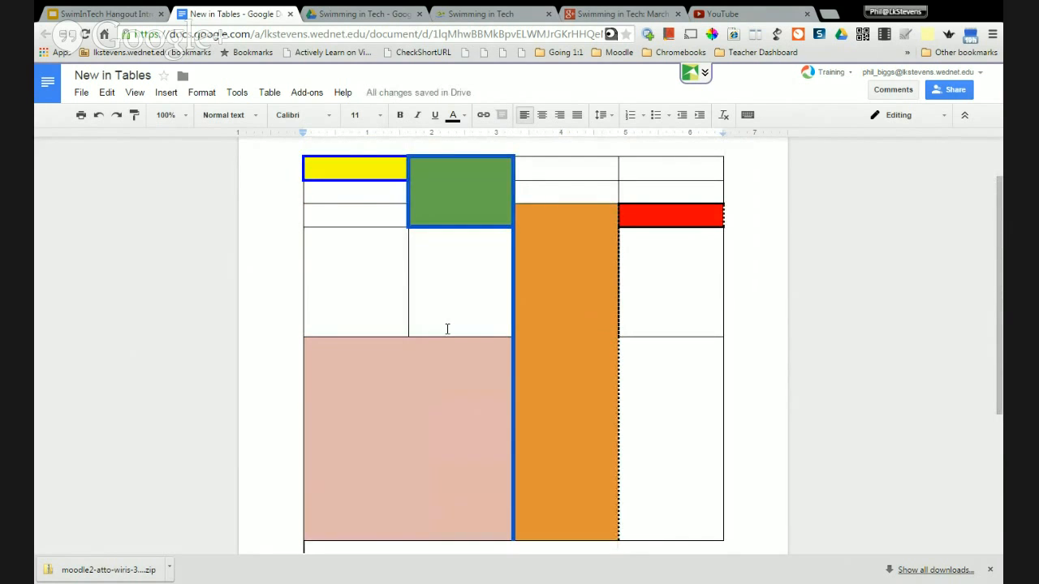
drag(363, 227, 370, 256)
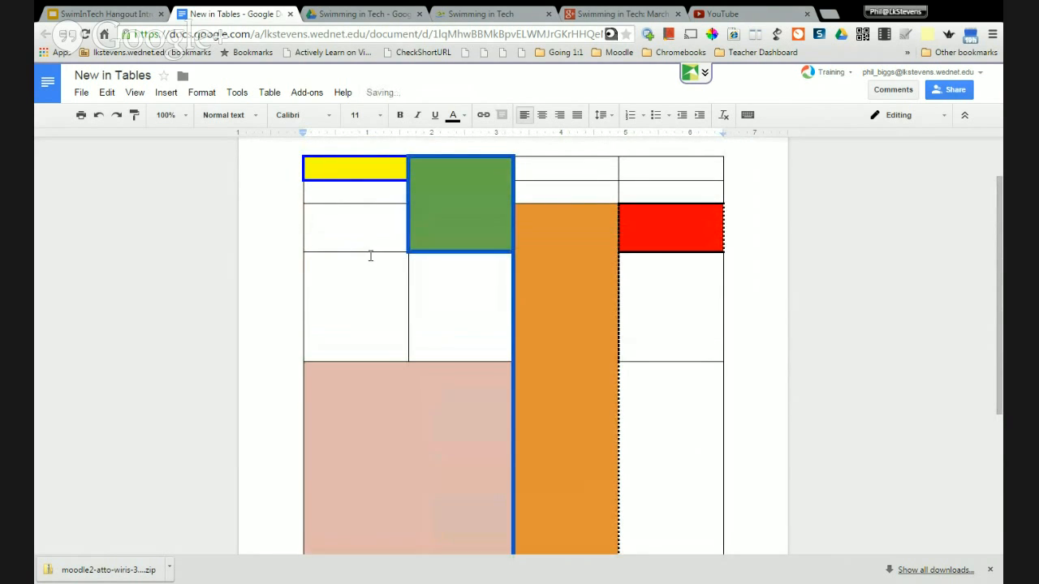